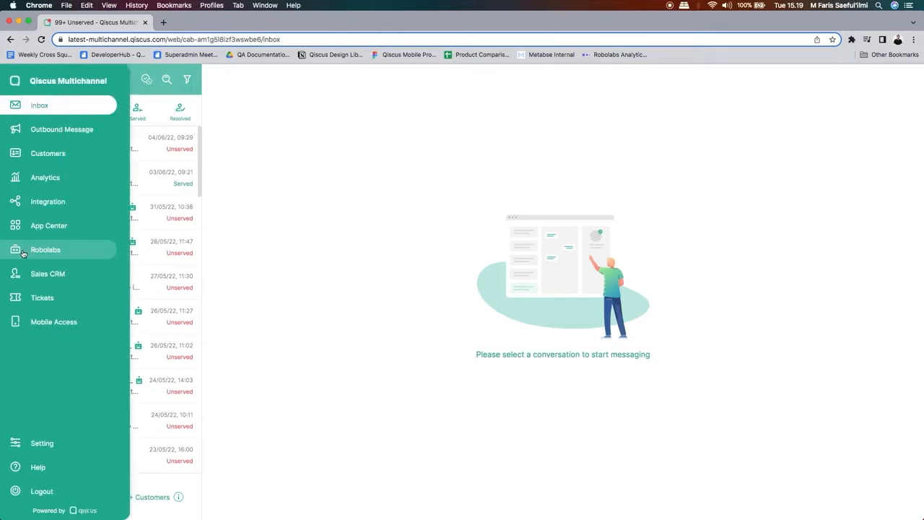
# Start a new bot integration in Robolabs from Dialogflow, using a newly created GCP project.
pyautogui.click(22, 253)
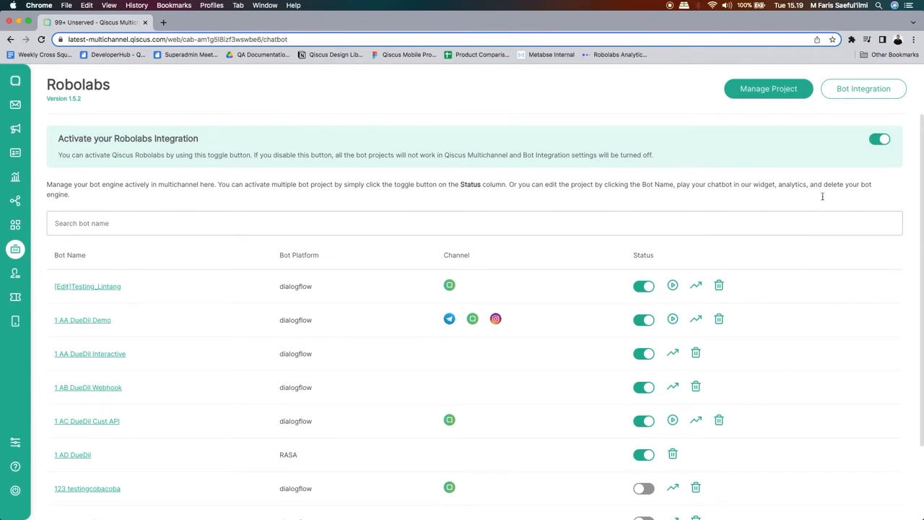
pyautogui.click(859, 92)
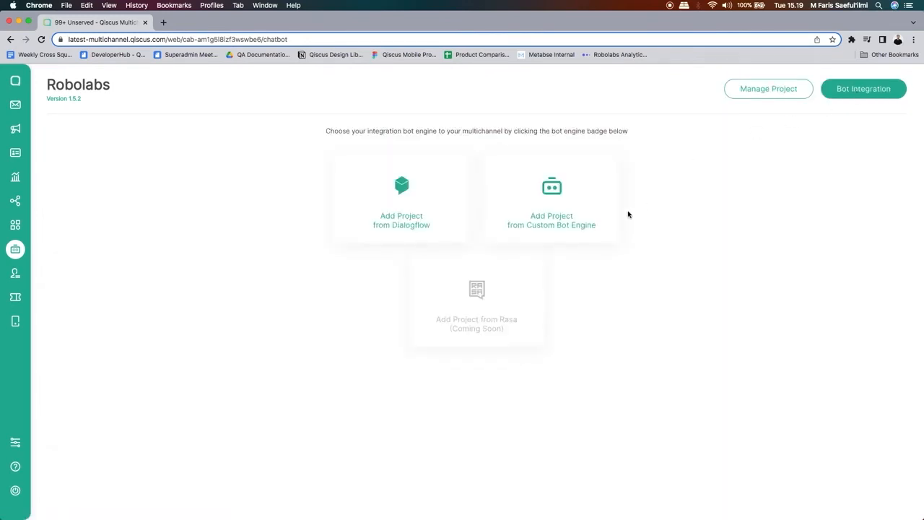
pyautogui.click(423, 231)
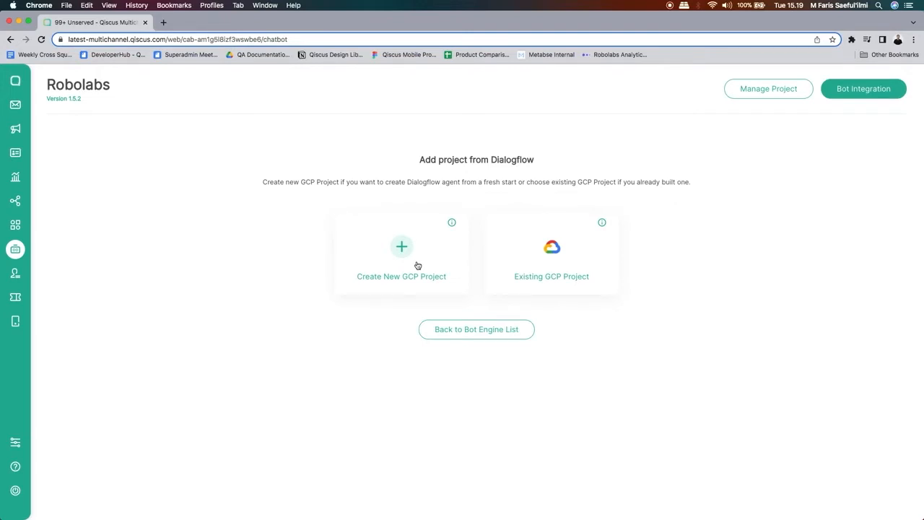
pyautogui.click(418, 266)
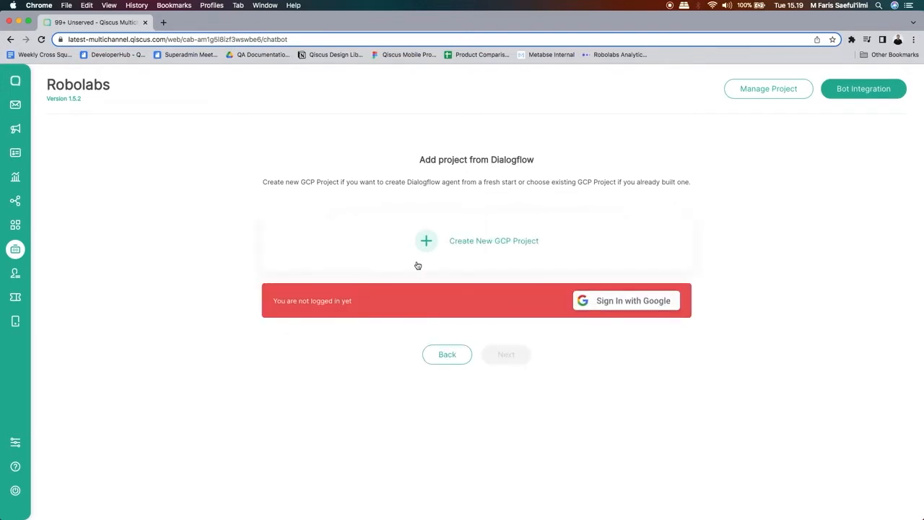
# Sign in with the Google account for the bot and grant Qiscus access to see, edit, configure and delete its Google Cloud data.
pyautogui.click(629, 303)
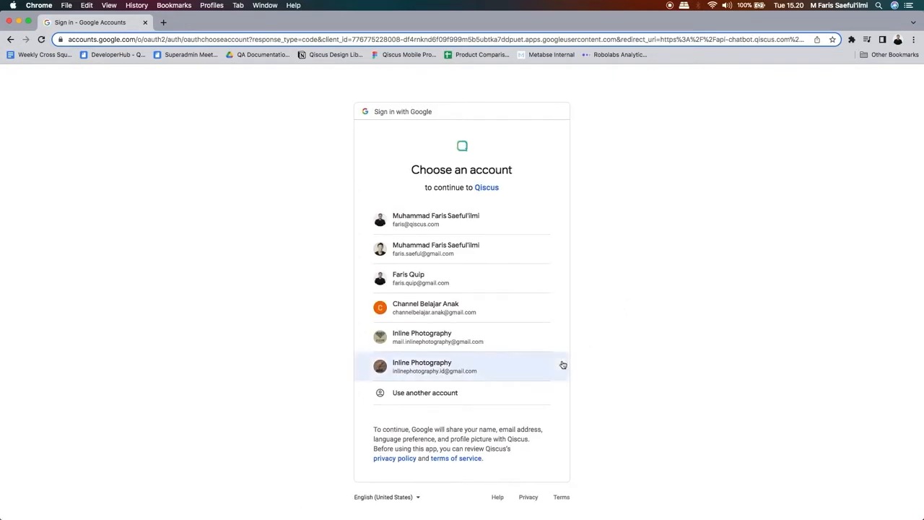
pyautogui.click(510, 371)
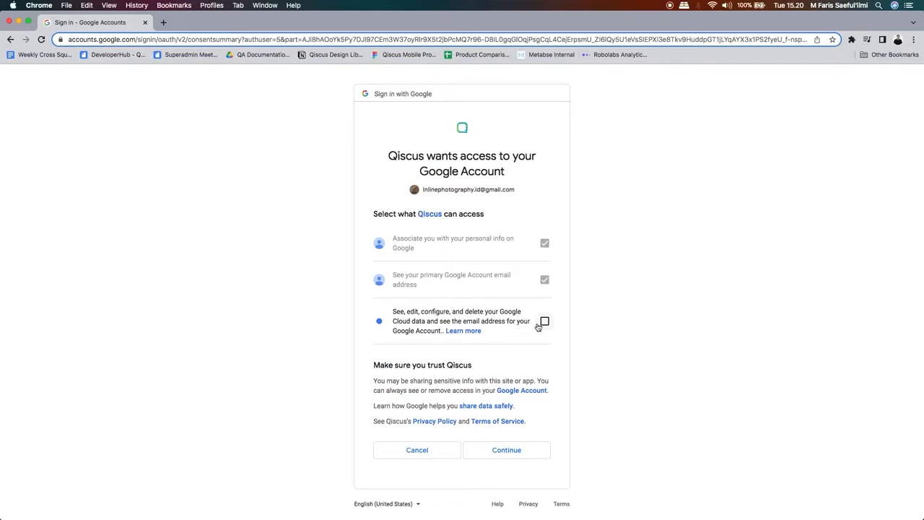
pyautogui.click(545, 322)
pyautogui.click(529, 450)
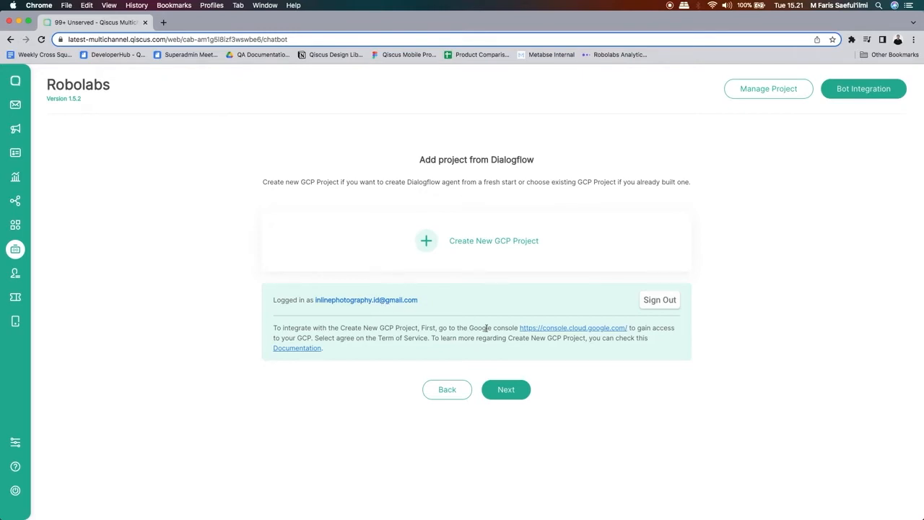
# Open the linked Google Cloud console and agree to the Google Cloud Platform Terms of Service.
pyautogui.click(536, 330)
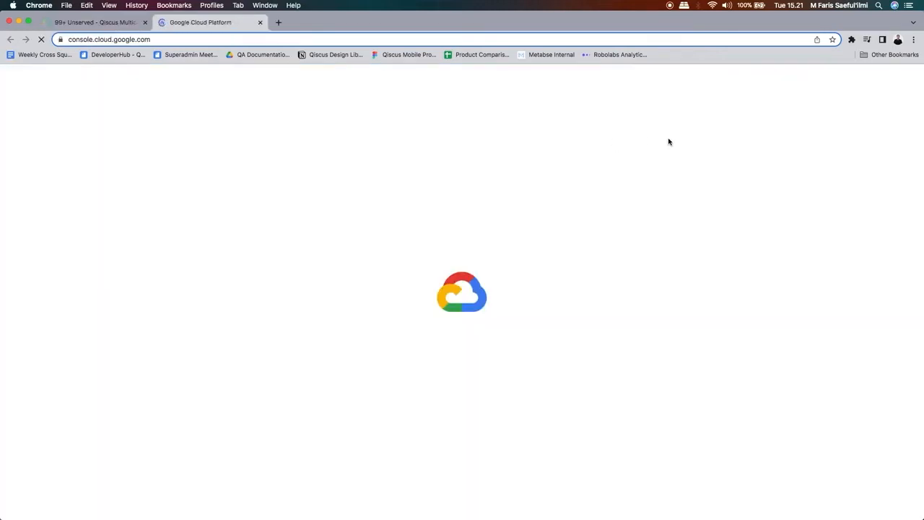
pyautogui.click(260, 24)
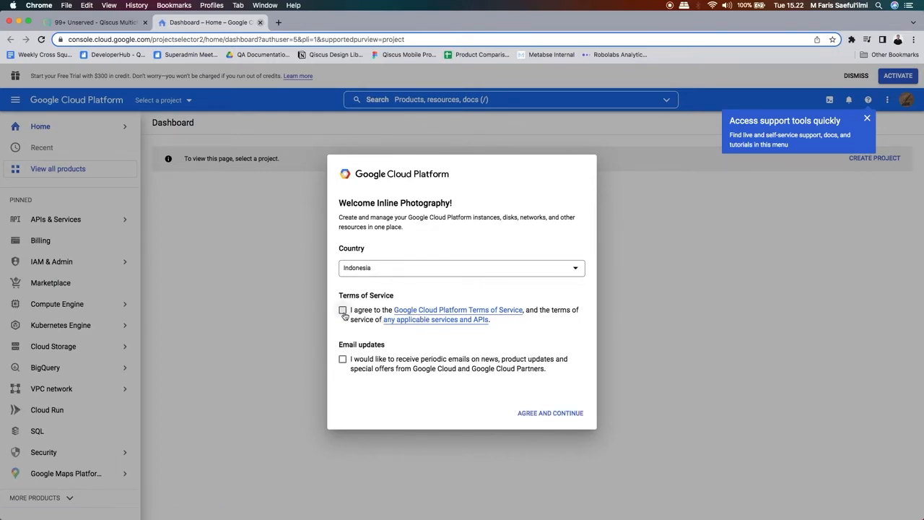
pyautogui.click(344, 313)
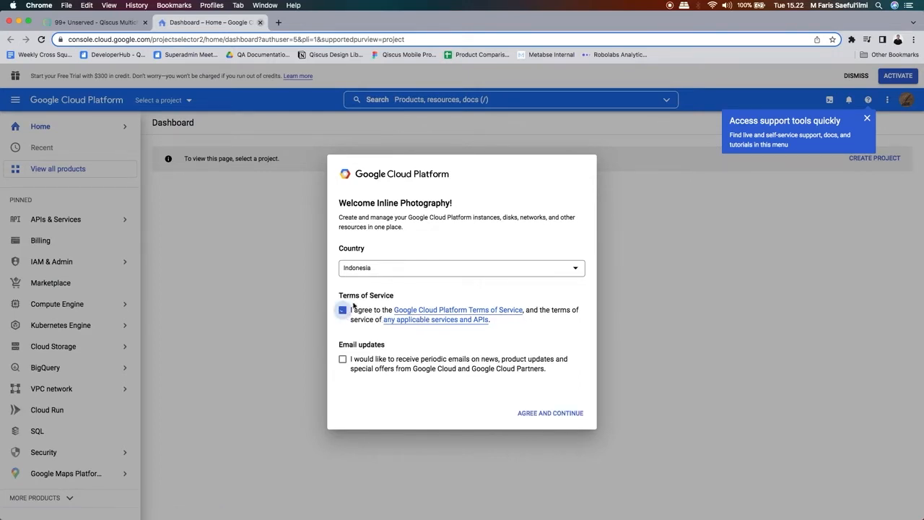
pyautogui.click(550, 415)
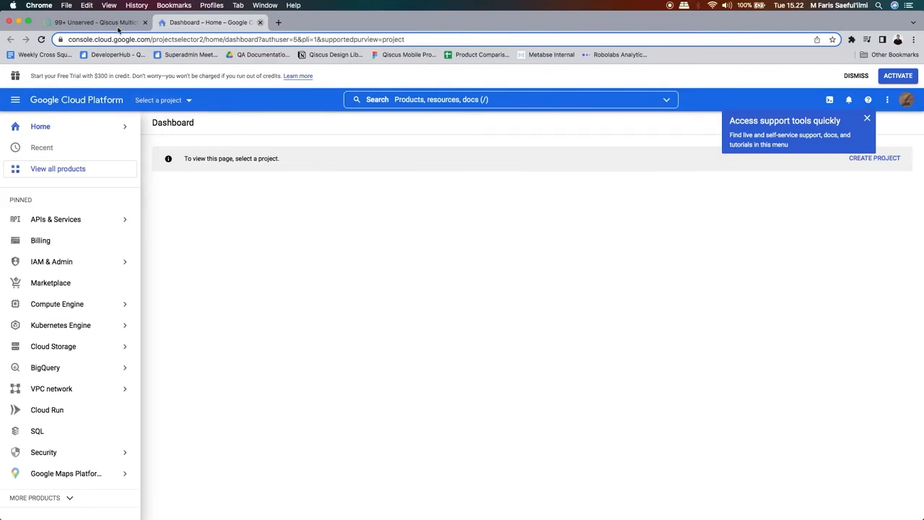
# Return to the Robolabs page and create the bot profile with the name Inline Bot, keeping Indonesian and the Asia/Bangkok time zone.
pyautogui.click(94, 22)
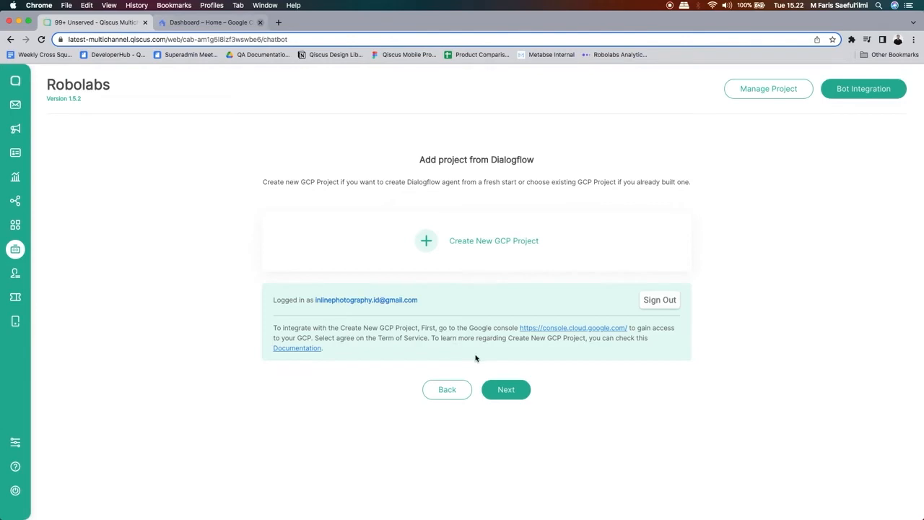
pyautogui.click(501, 389)
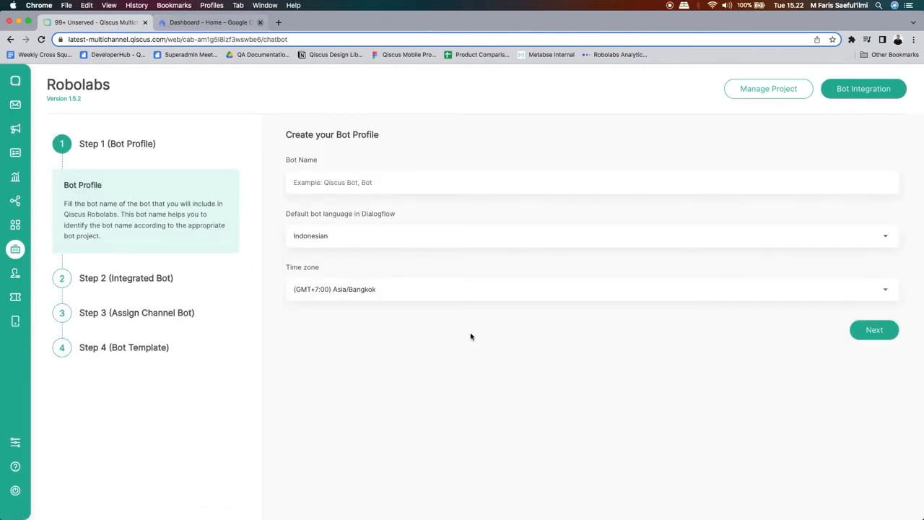
pyautogui.click(419, 181)
pyautogui.write('Qisc')
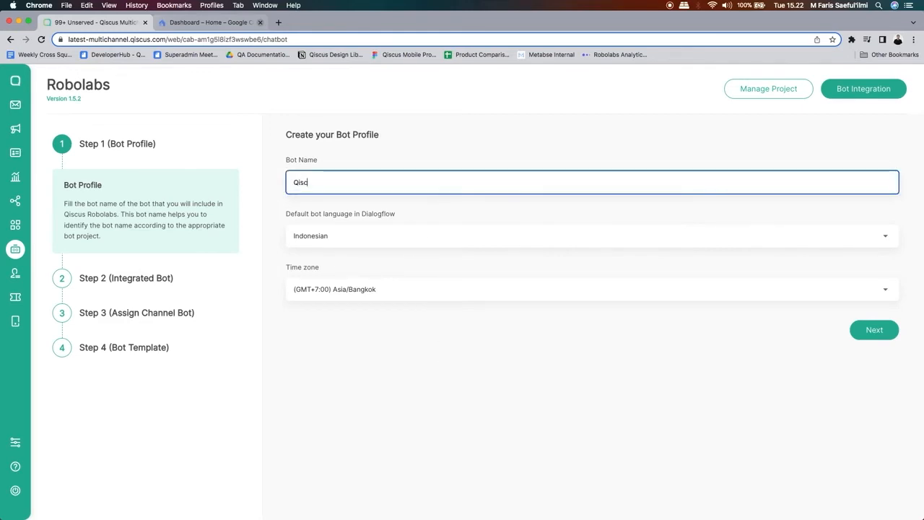
pyautogui.press('BackSpace')
pyautogui.press('BackSpace')
pyautogui.press('BackSpace')
pyautogui.press('BackSpace')
pyautogui.write('Inline Bot')
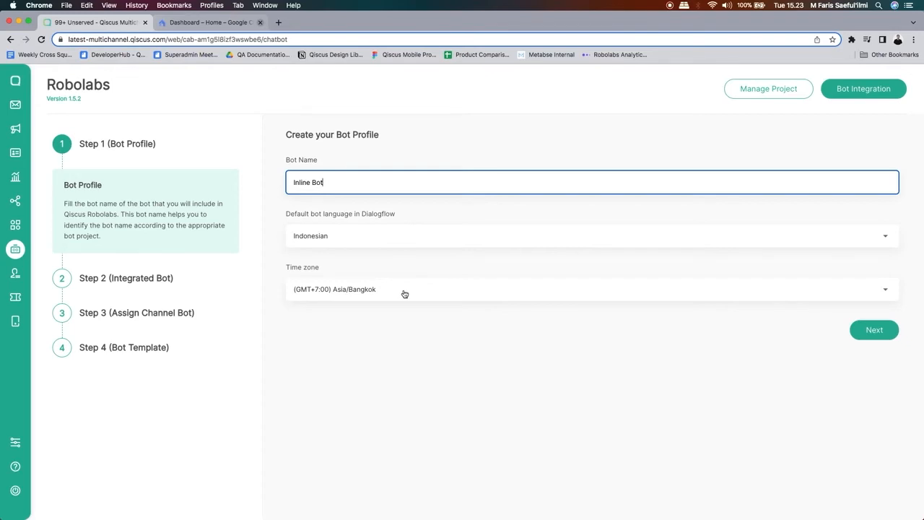
pyautogui.click(874, 330)
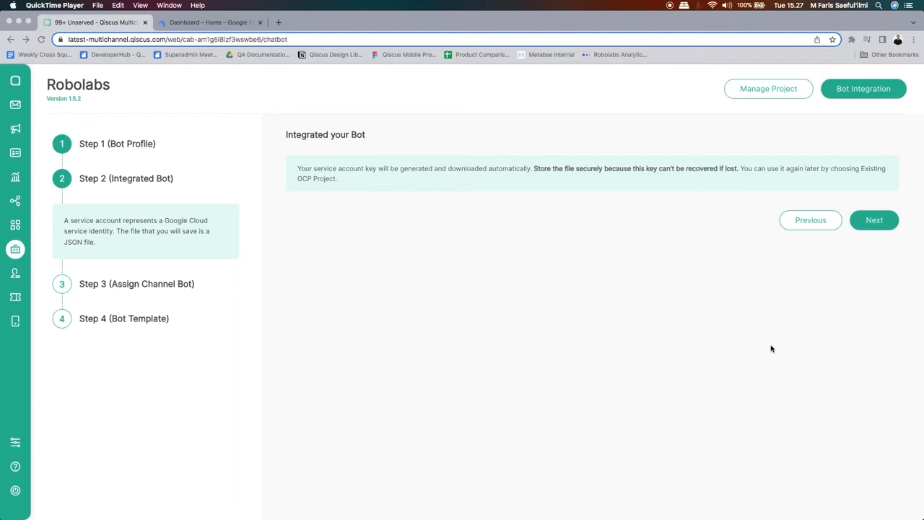
# Continue past the service account key notice and assign the bot to the Line RnD - line channel.
pyautogui.click(878, 221)
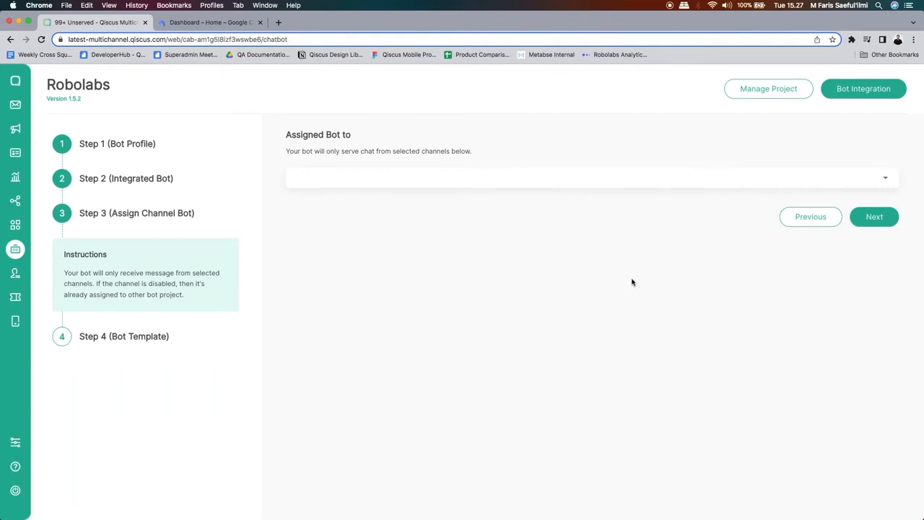
pyautogui.click(666, 180)
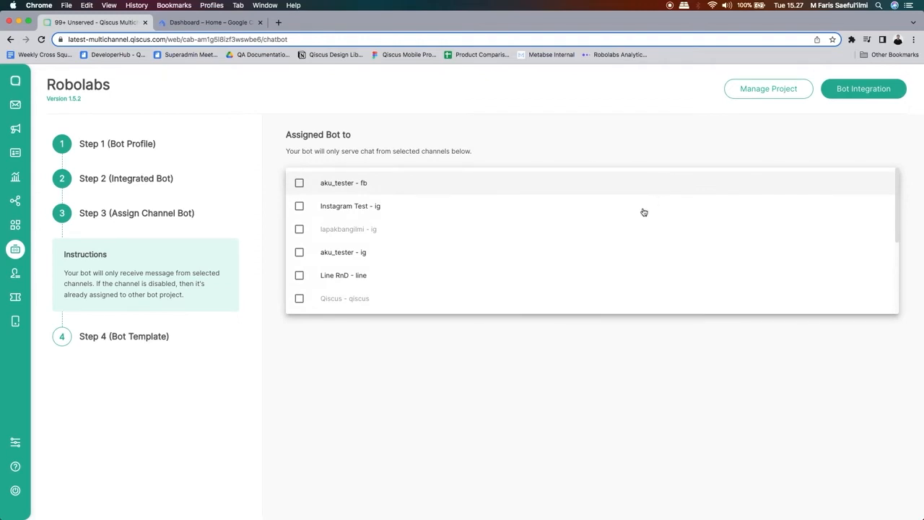
pyautogui.scroll(-3, 629, 241)
pyautogui.scroll(2, 629, 242)
pyautogui.scroll(-3, 629, 241)
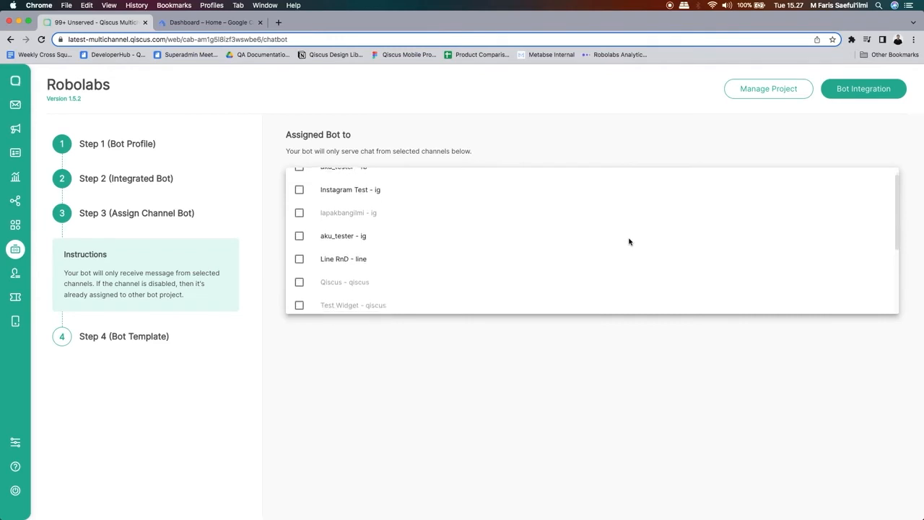
pyautogui.scroll(3, 494, 221)
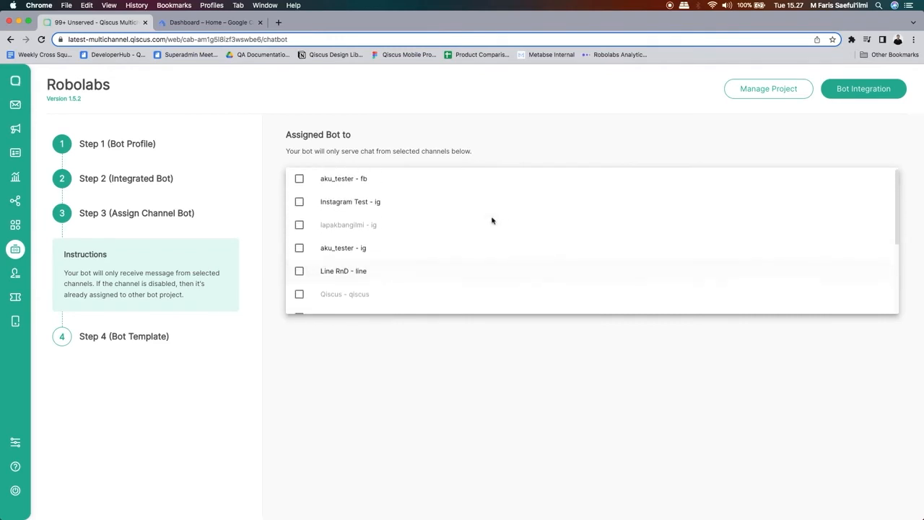
pyautogui.scroll(-1, 311, 188)
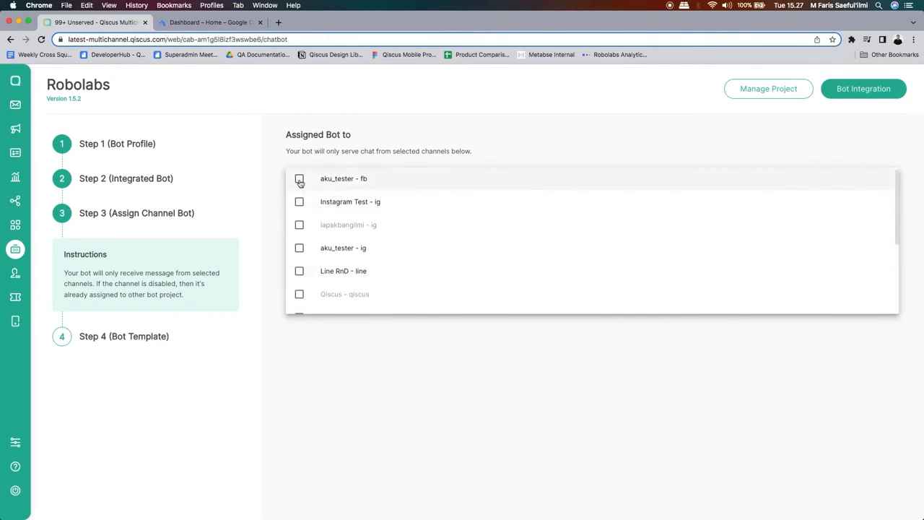
pyautogui.click(299, 271)
pyautogui.click(433, 350)
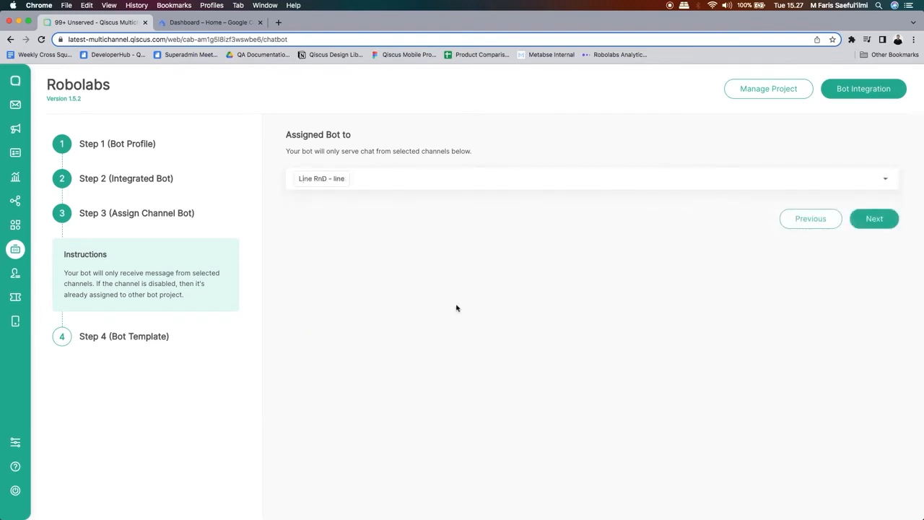
pyautogui.click(873, 219)
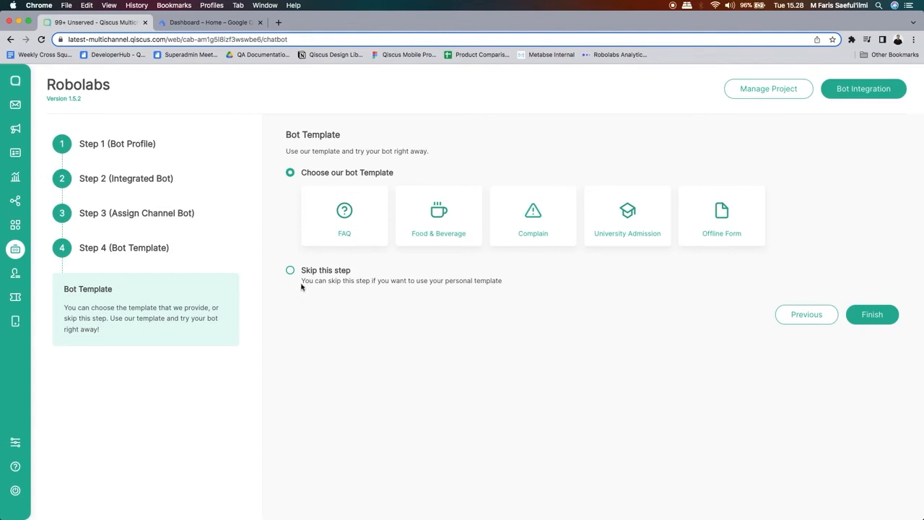
# Choose the FAQ bot template and finish the integration, returning to the project list.
pyautogui.click(349, 216)
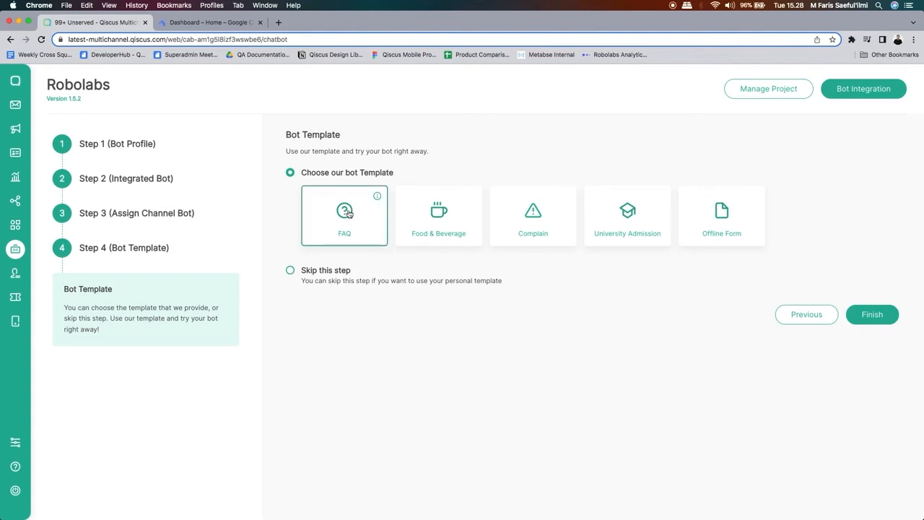
pyautogui.click(439, 213)
pyautogui.click(352, 218)
pyautogui.click(871, 315)
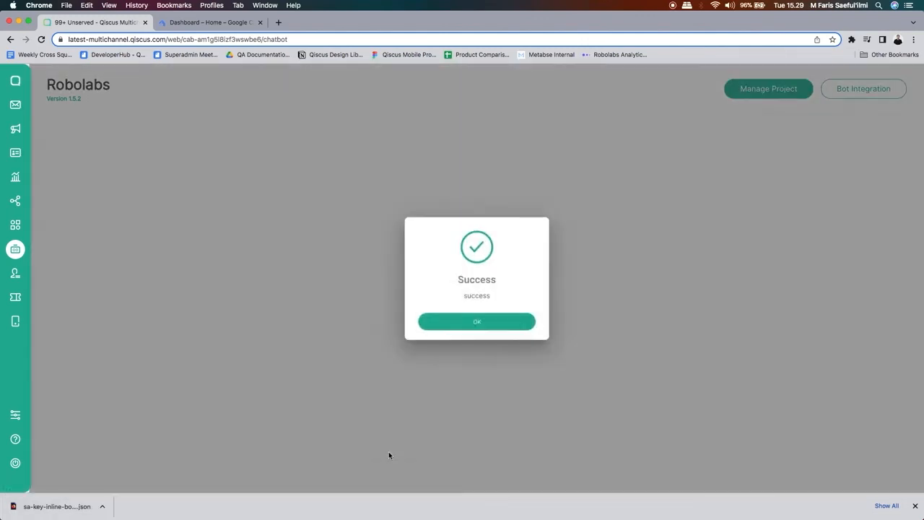
pyautogui.click(466, 321)
pyautogui.scroll(-3, 466, 322)
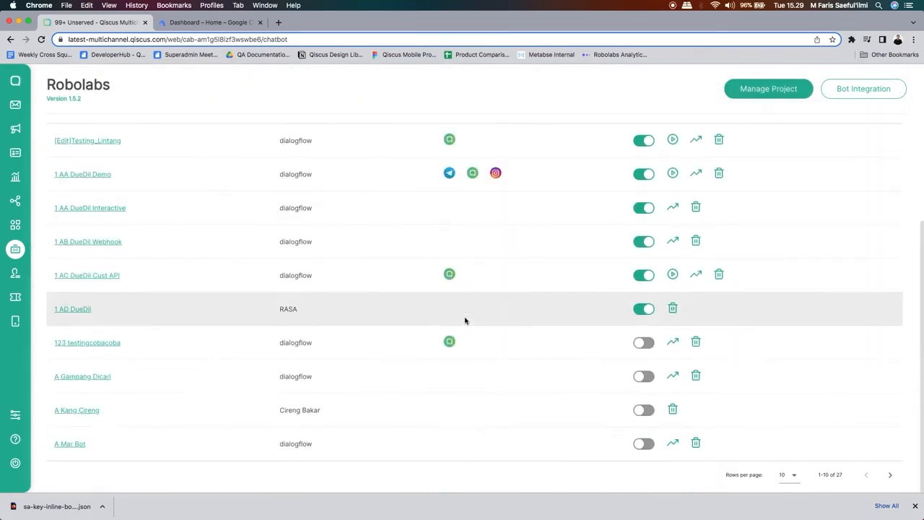